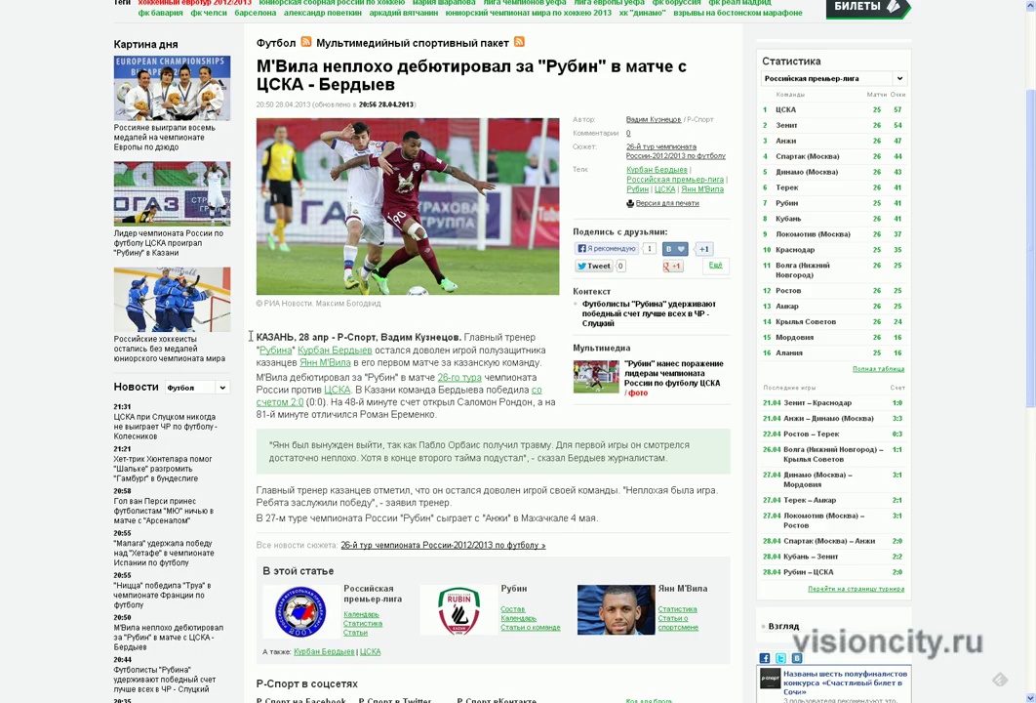
- Copy the two opening paragraphs of the article, from "КАЗАНЬ, 28 апр" to the end of the sentence about the 81st minute
left_click_drag(256, 336, 459, 414)
key("ctrl+c")
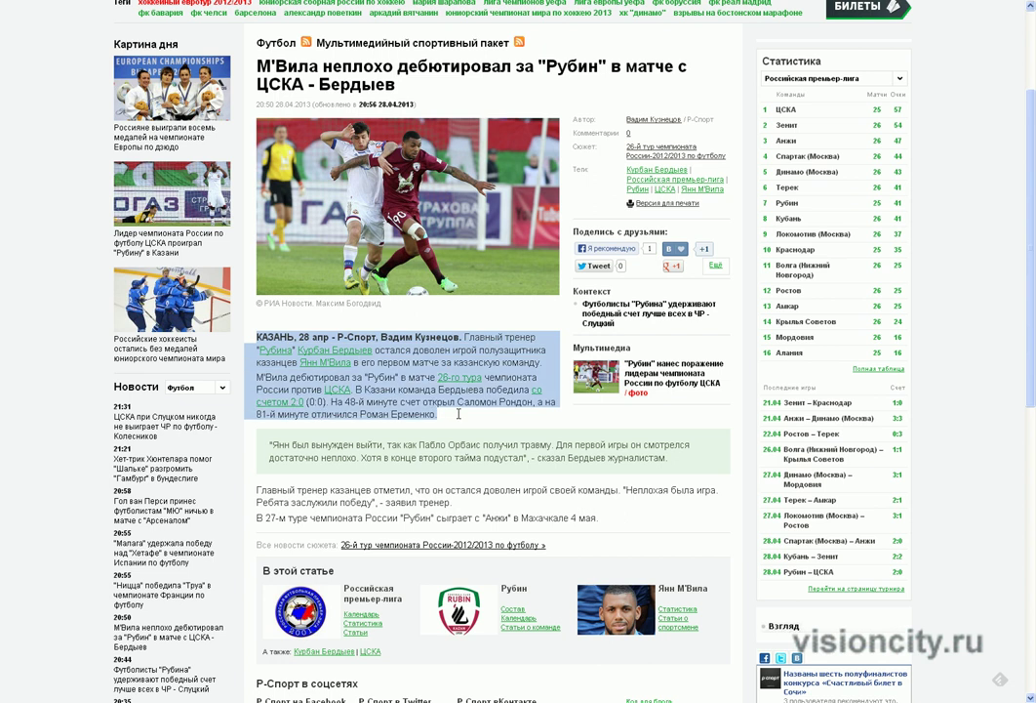
right_click(421, 396)
left_click(459, 406)
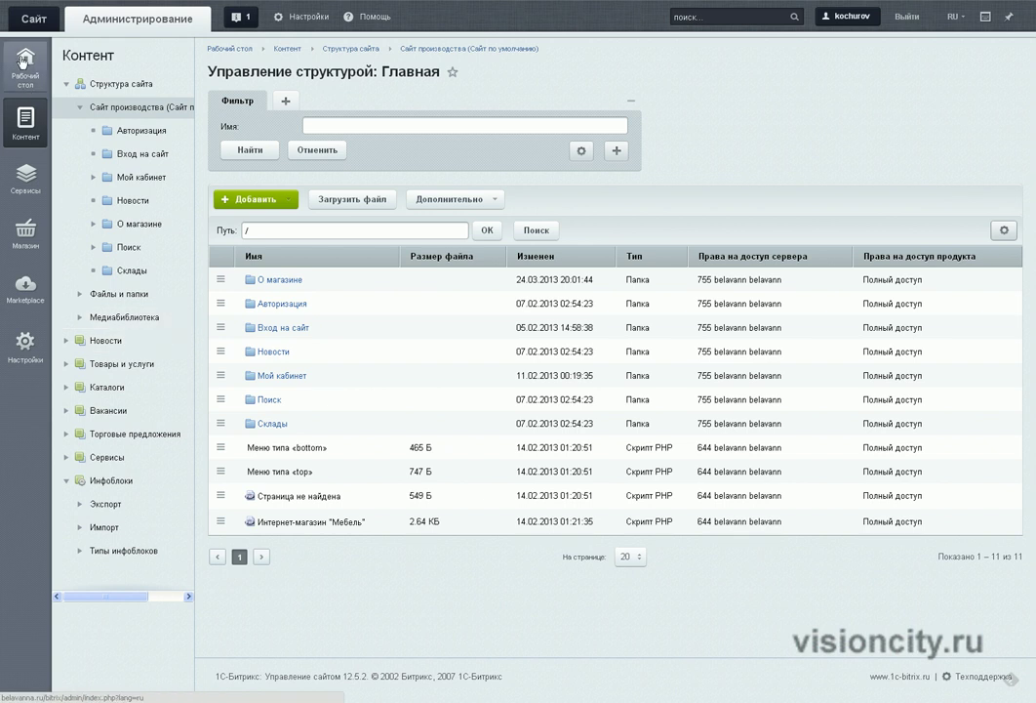
- In the 1C-Bitrix administration site, start adding a new product from the favourite "Продукция: Товары" list and show its "Подробно" section
left_click(24, 66)
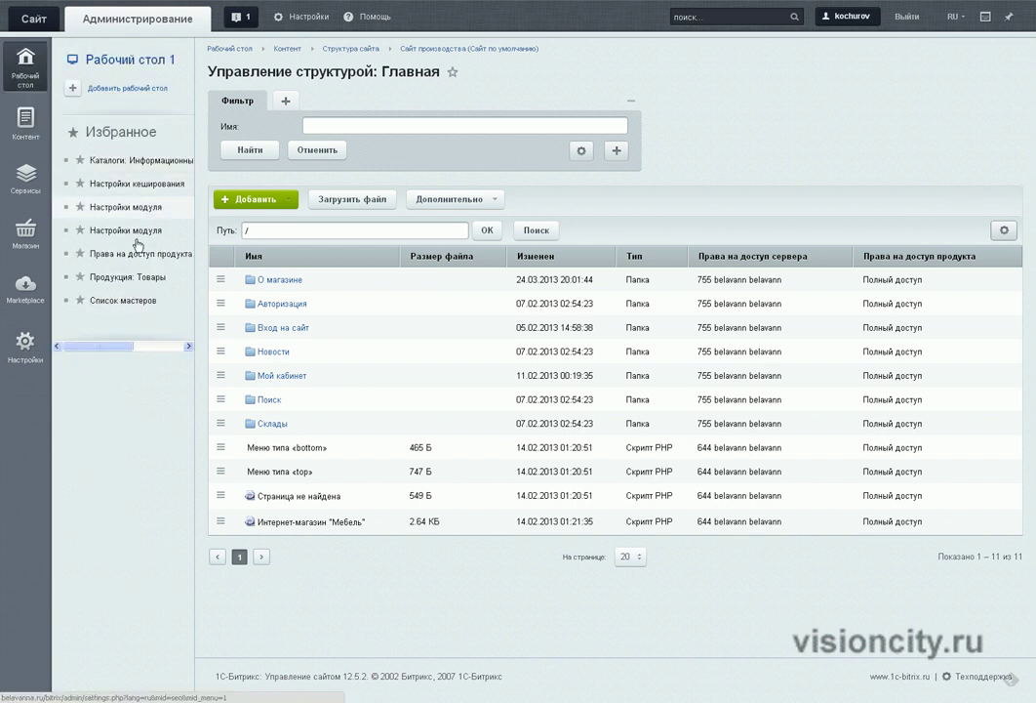
left_click(146, 278)
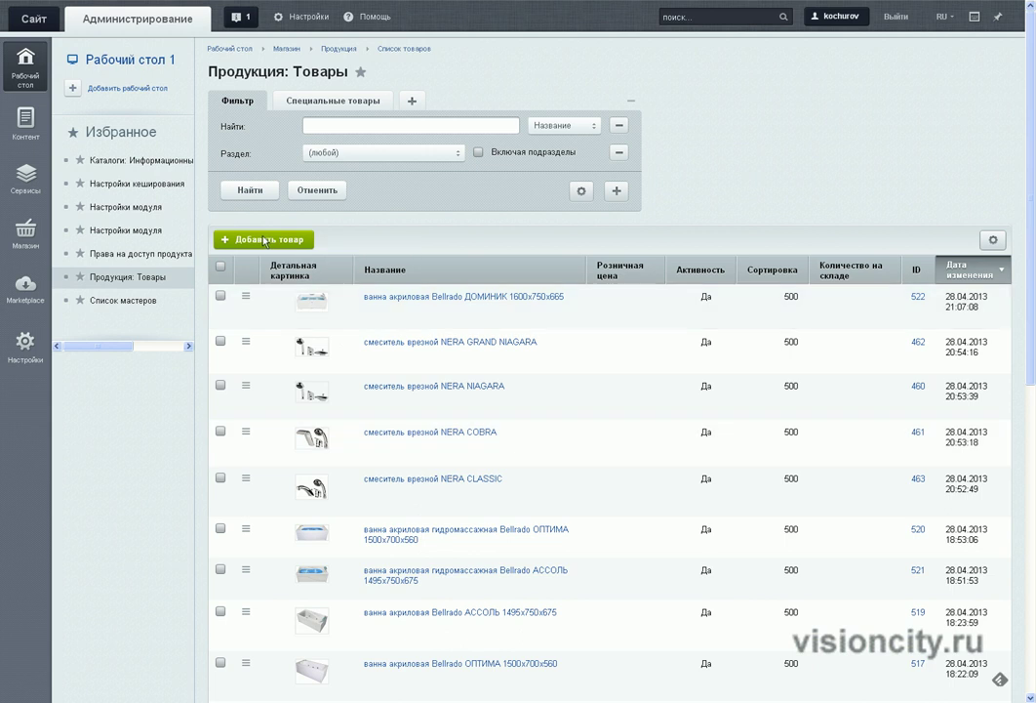
left_click(261, 240)
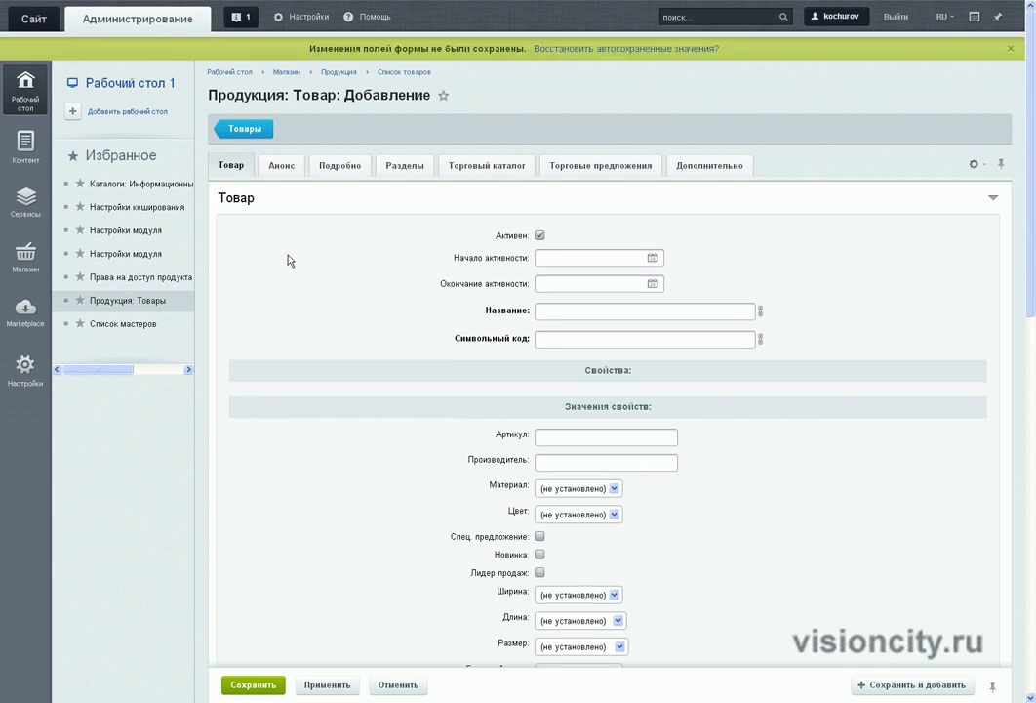
left_click(344, 168)
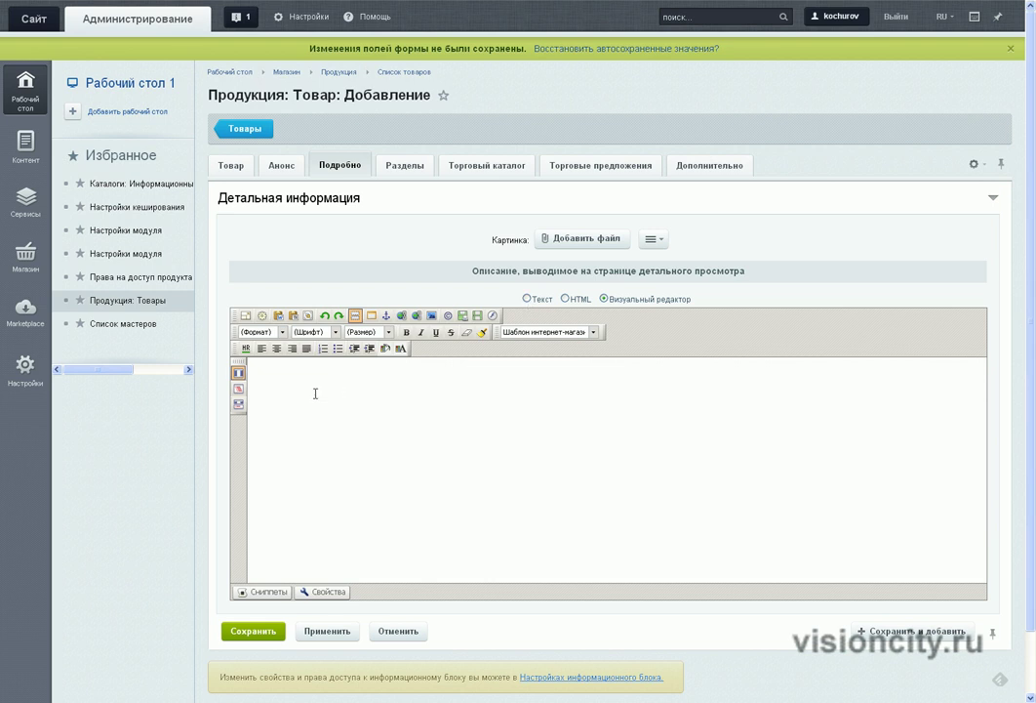
- Paste the copied article text into the detailed description in the visual editor and display its HTML code
left_click(274, 385)
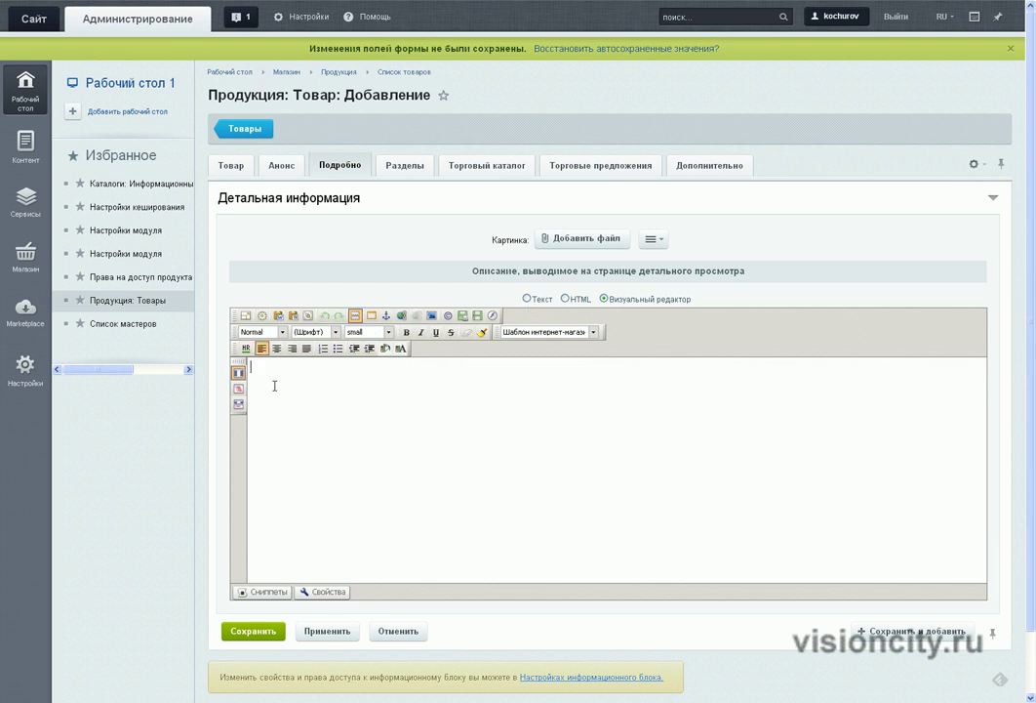
key("ctrl+v")
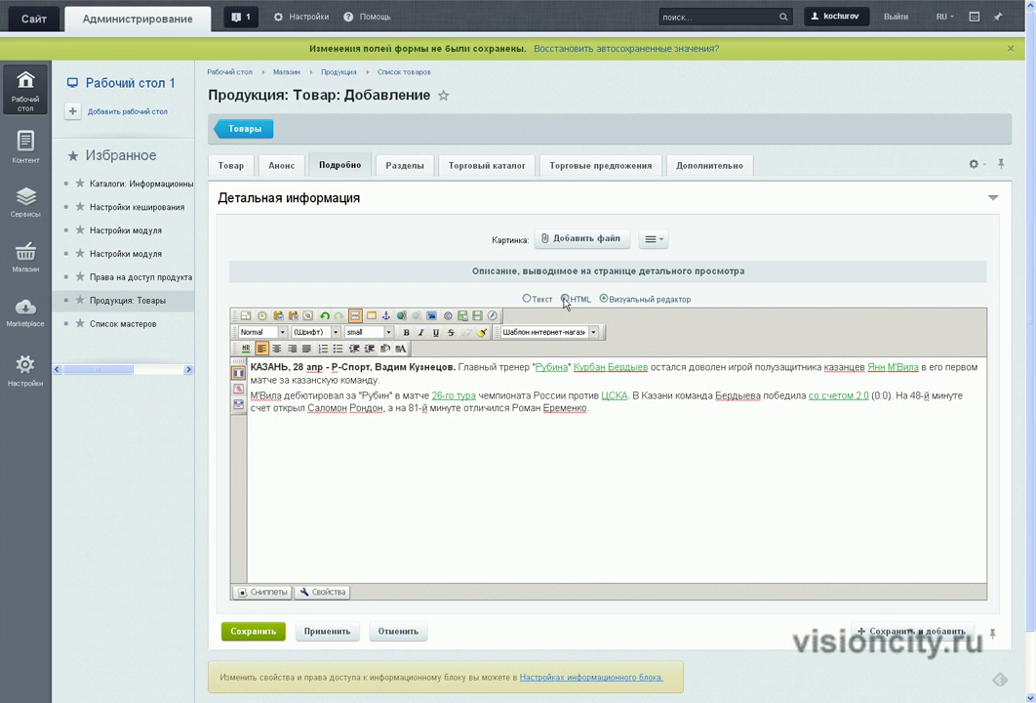
left_click(565, 300)
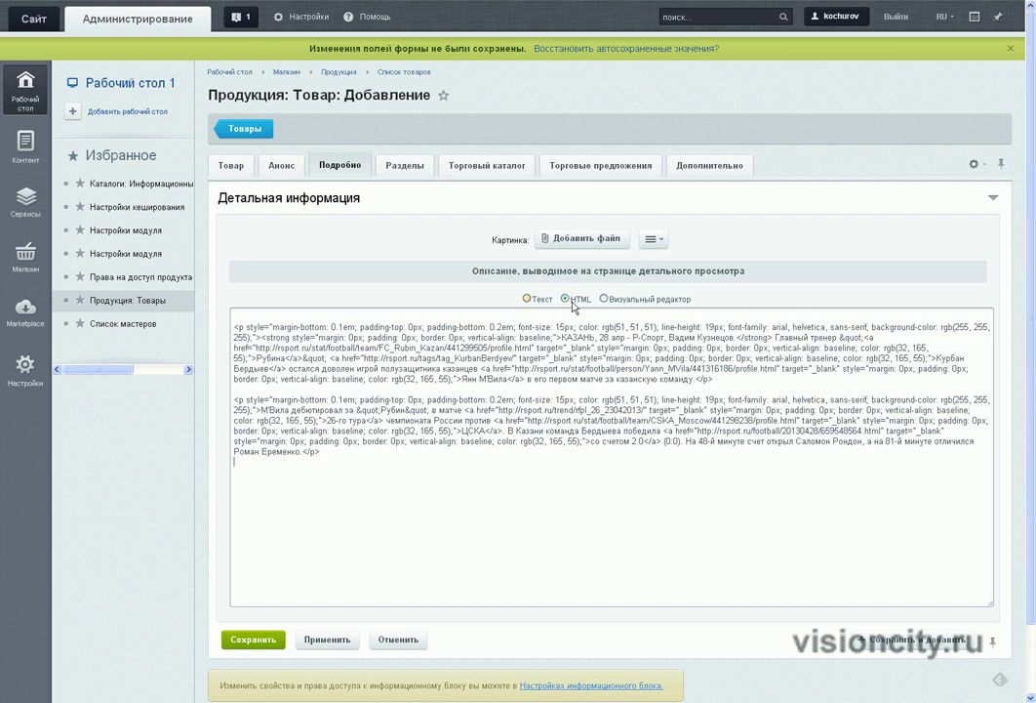
- Delete all of the pasted HTML code from the detailed description and return to the visual editor
key("ctrl+a")
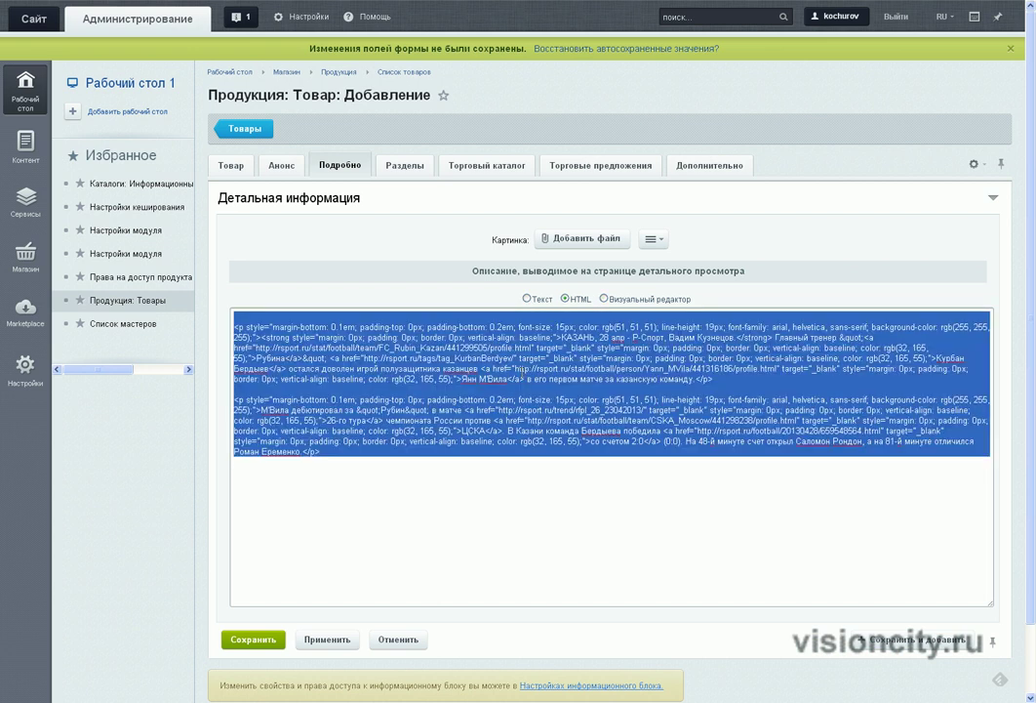
key("Delete")
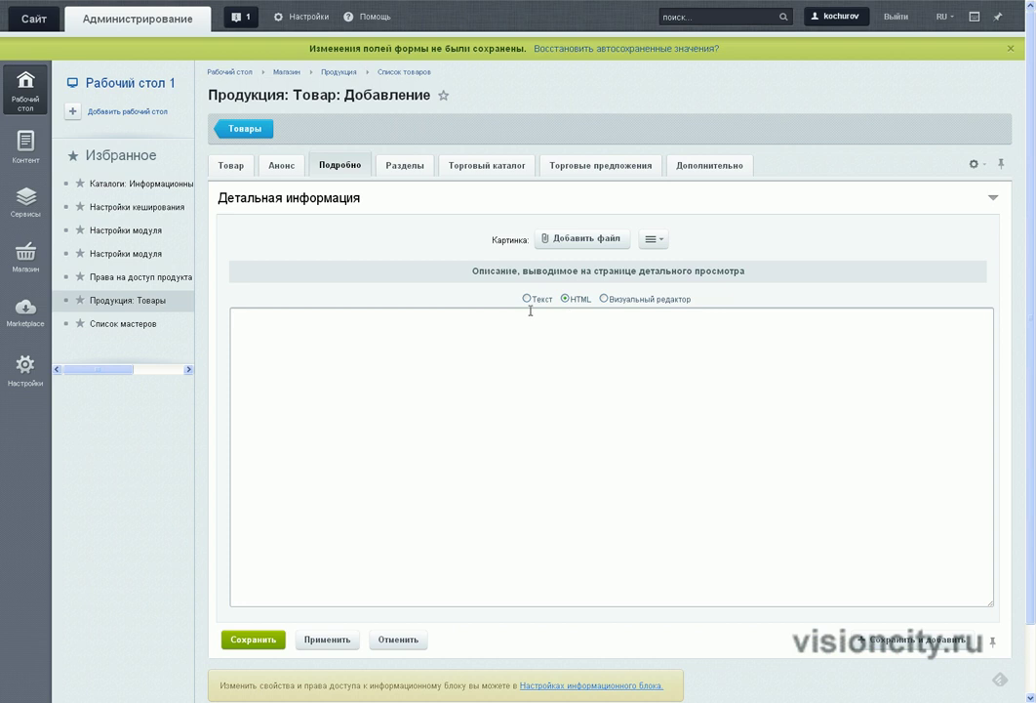
left_click(605, 299)
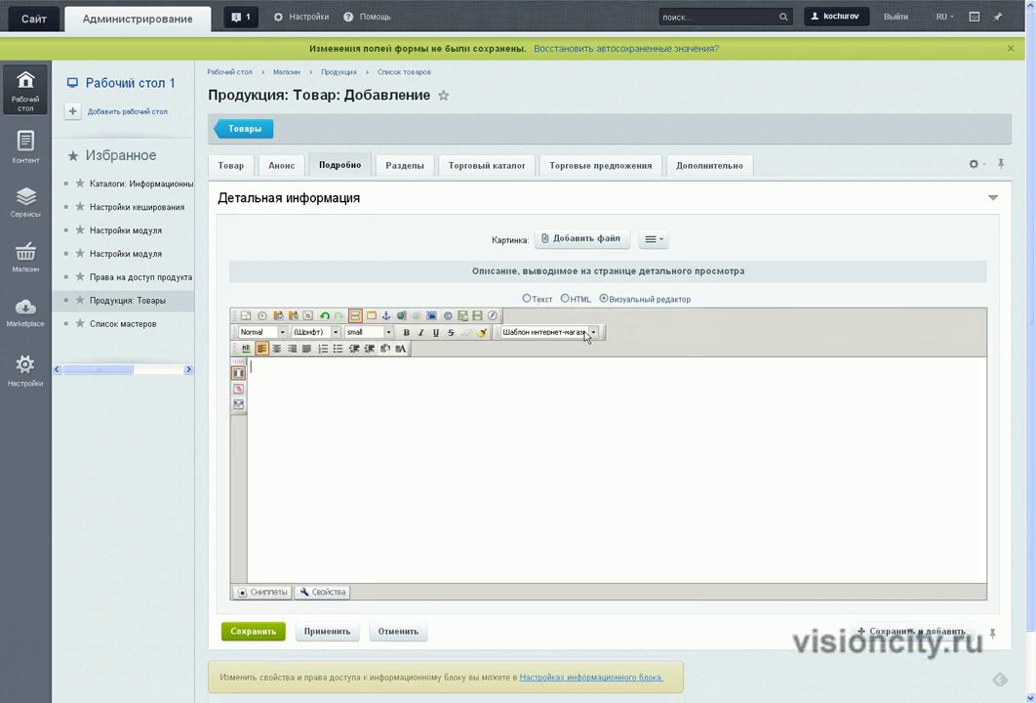
- Paste the article text into the detailed description in HTML mode as plain text, and return to the visual editor
left_click(565, 299)
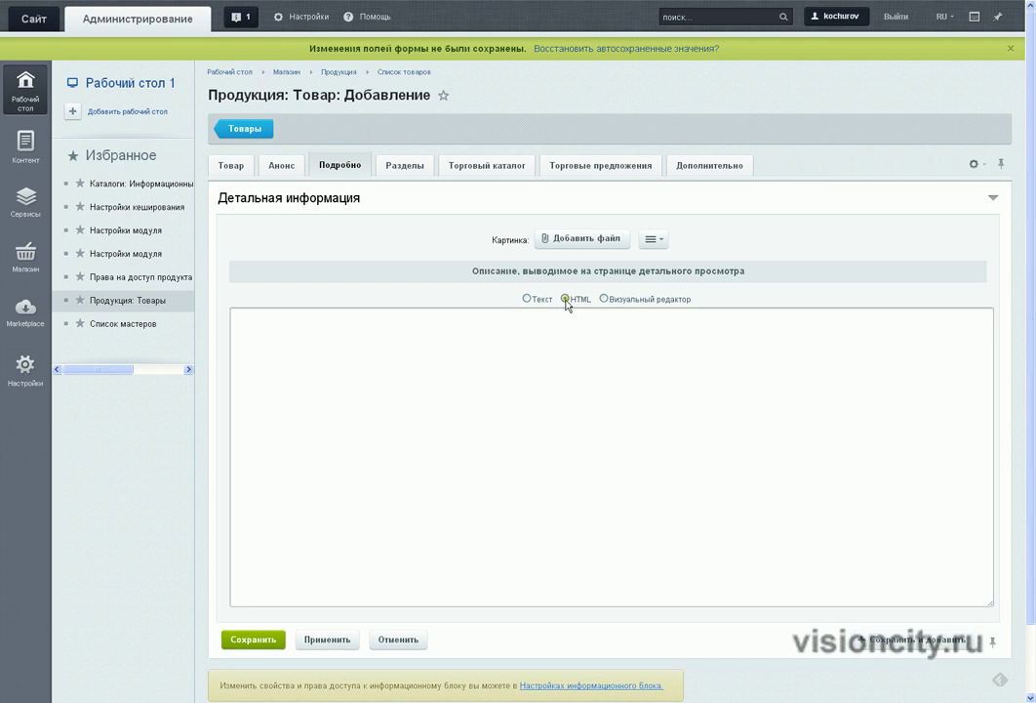
right_click(279, 332)
left_click(311, 420)
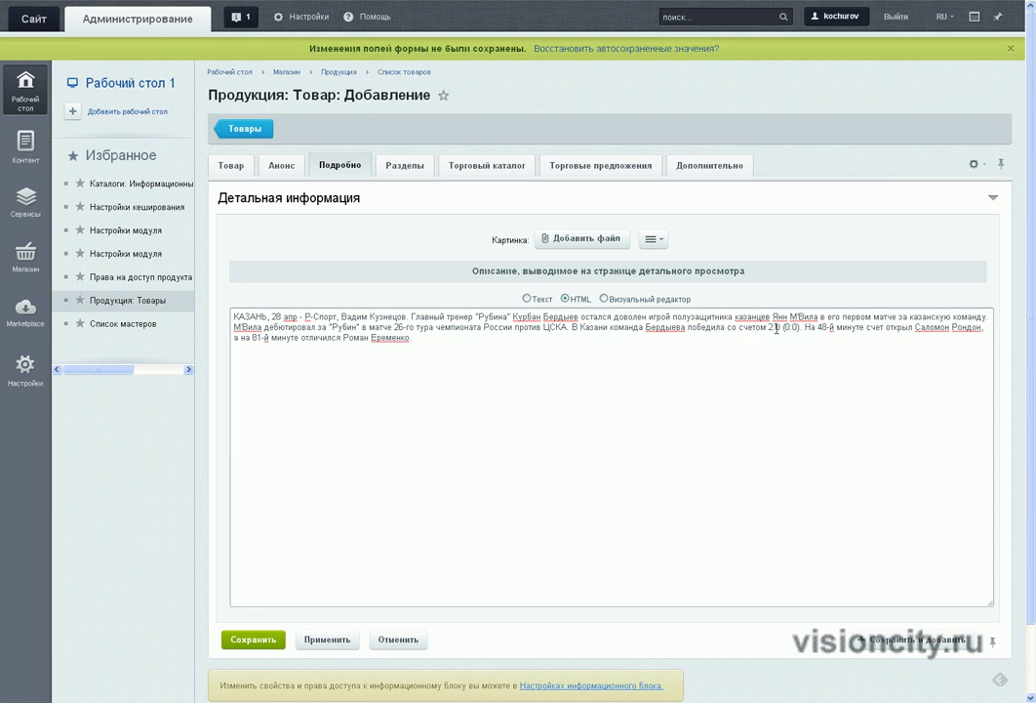
left_click(604, 299)
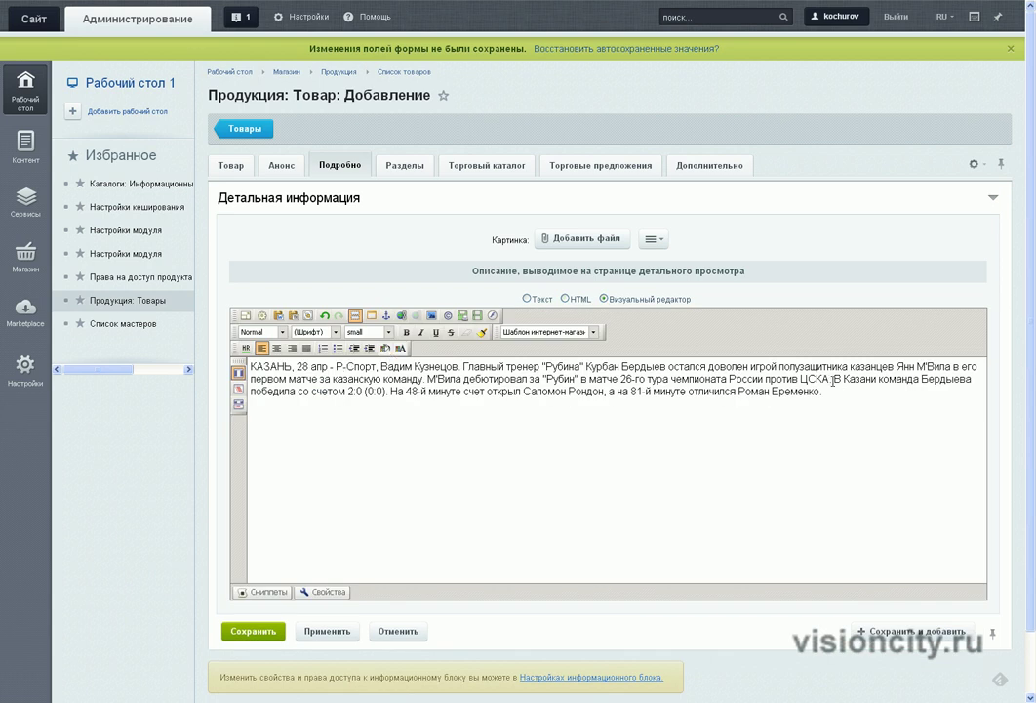
- Split the description into paragraphs with blank lines before "В Казани" and "М'Вила дебютировал", and make the opening dateline with the author's name bold
left_click(836, 379)
key("Return")
key("Return")
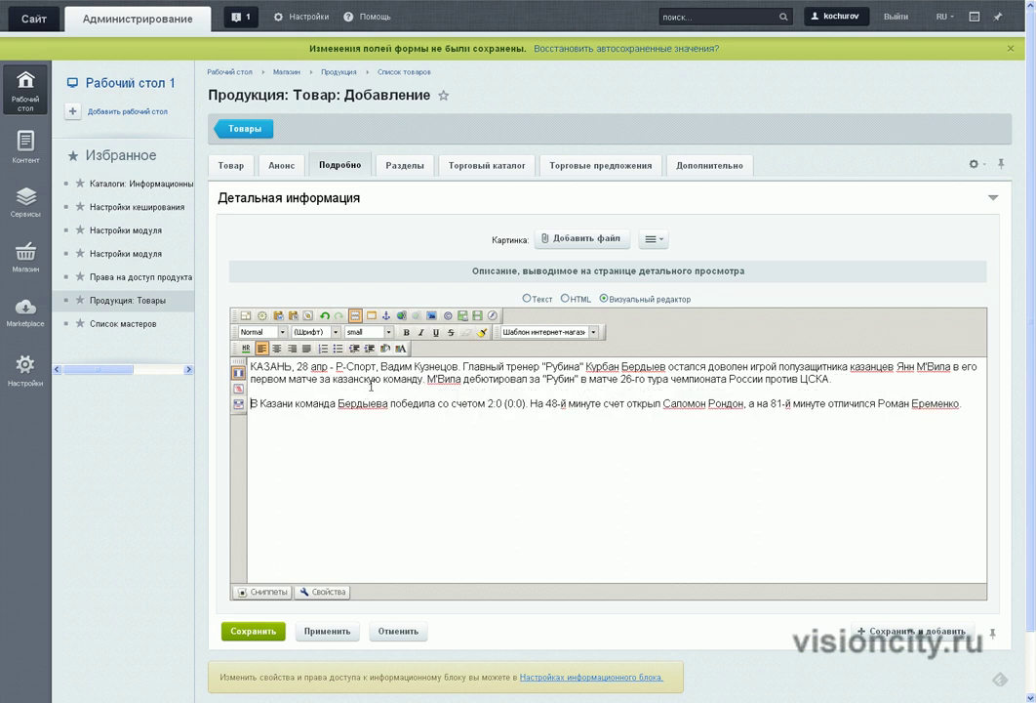
left_click(427, 380)
key("Return")
key("Return")
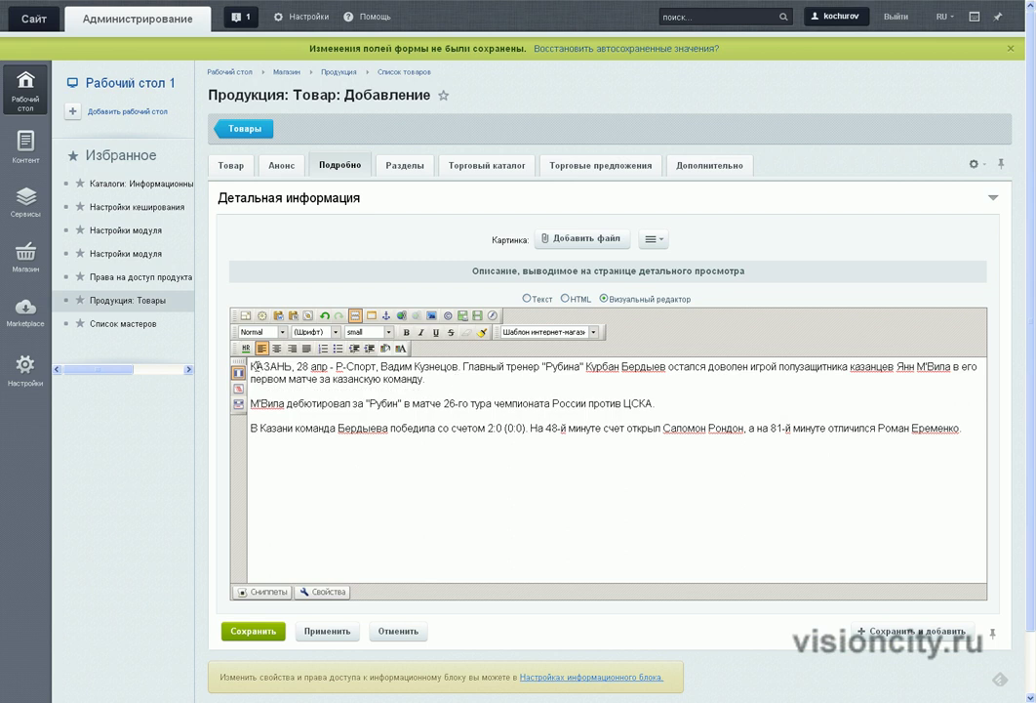
left_click_drag(252, 366, 456, 367)
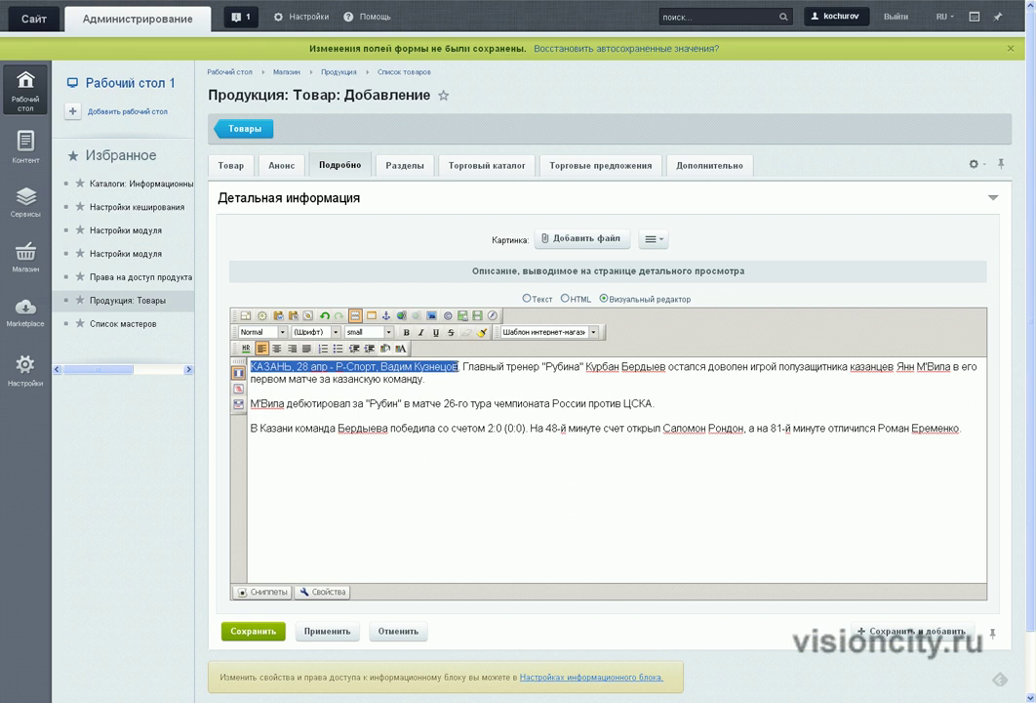
left_click(406, 332)
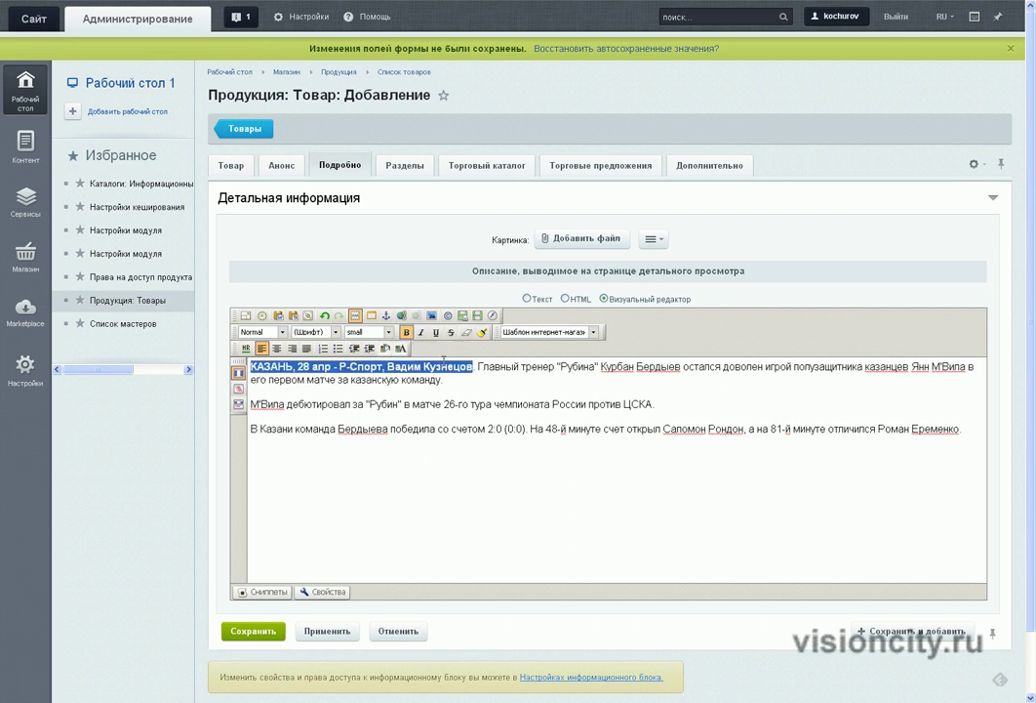
left_click(551, 403)
left_click_drag(553, 403, 620, 404)
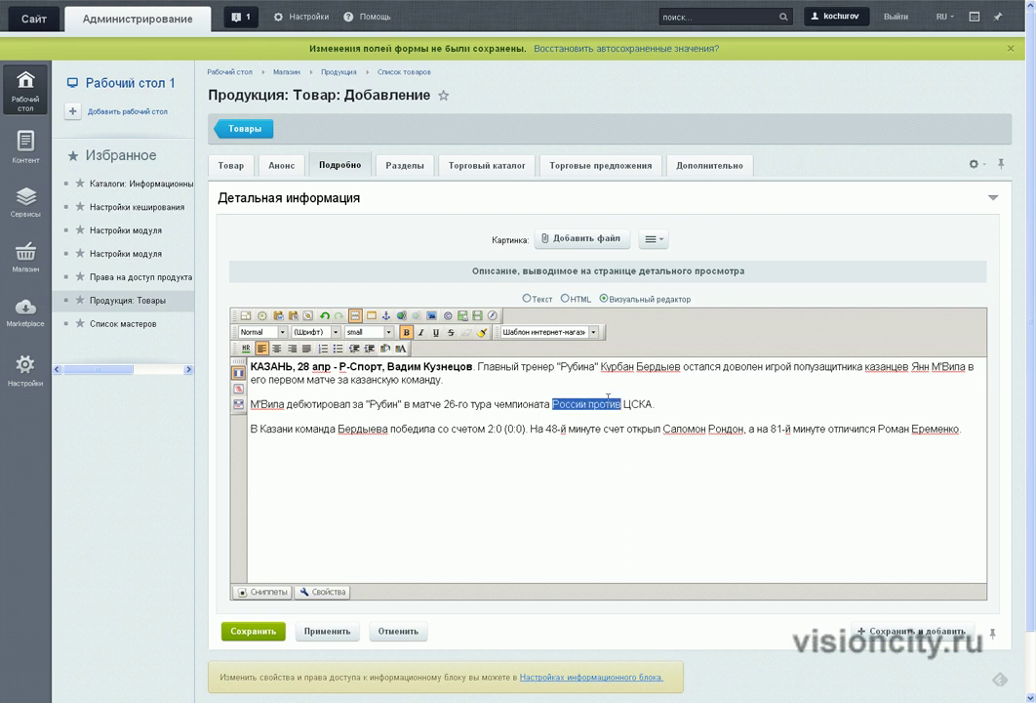
left_click(401, 316)
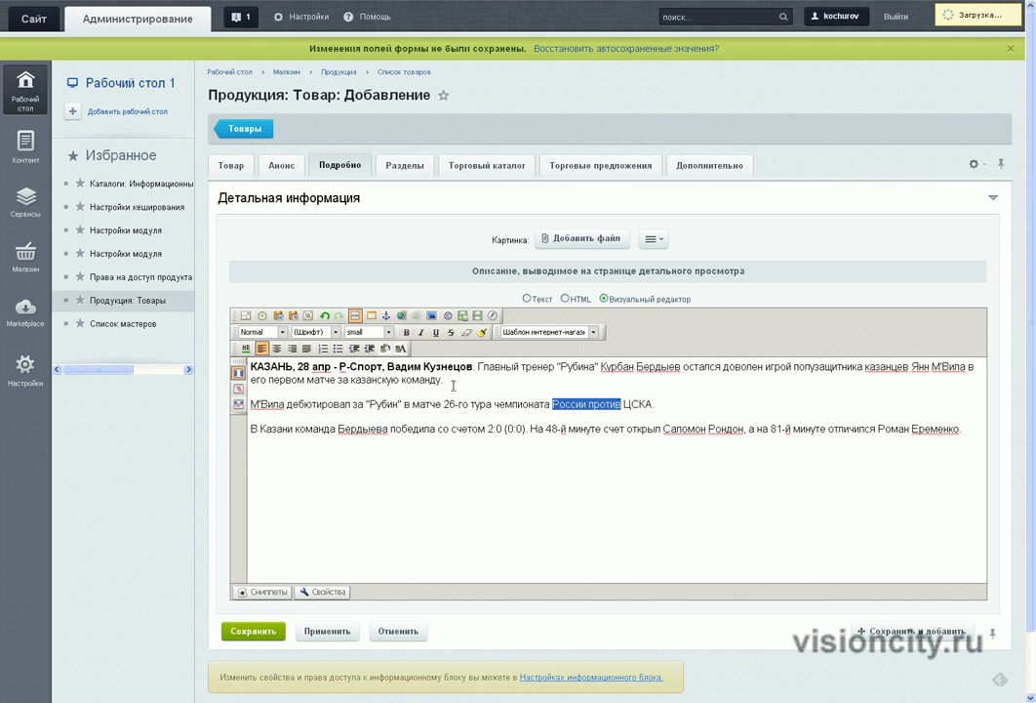
key("ctrl+k")
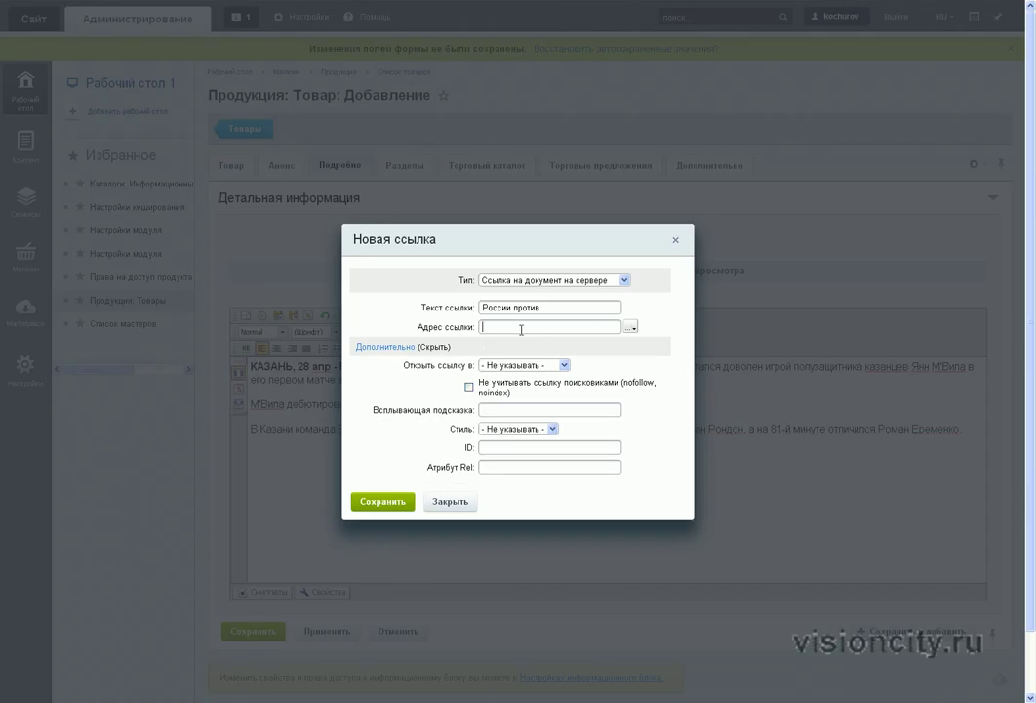
type("y")
key("BackSpace")
type("http://yan")
key("BackSpace")
key("BackSpace")
key("BackSpace")
type("to-name.ru")
left_click(384, 502)
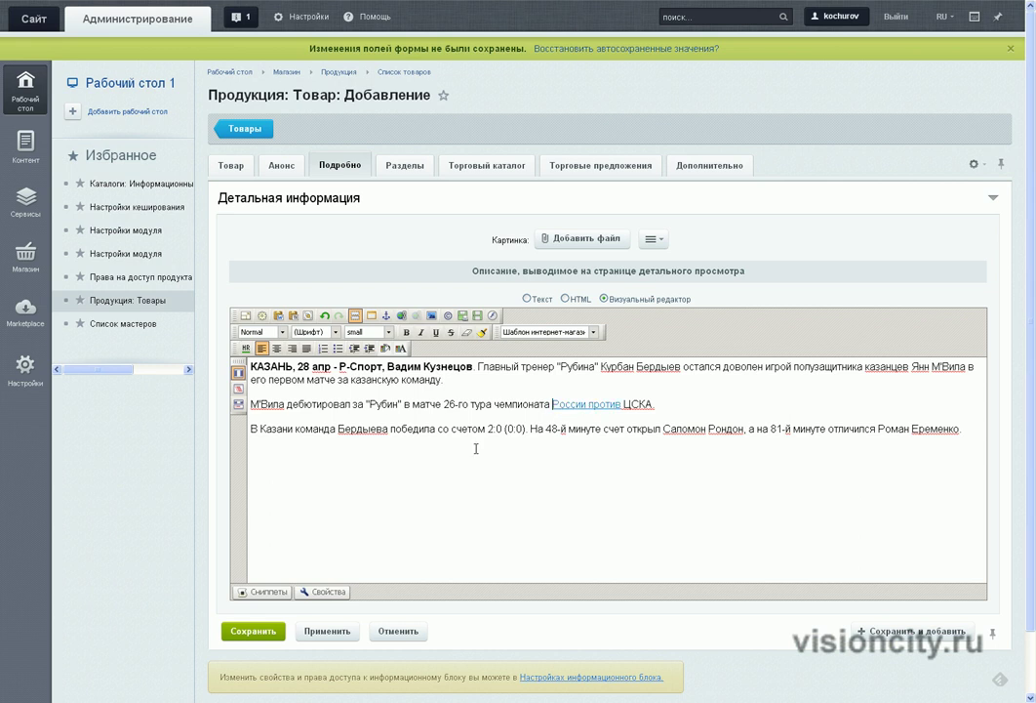
left_click(565, 300)
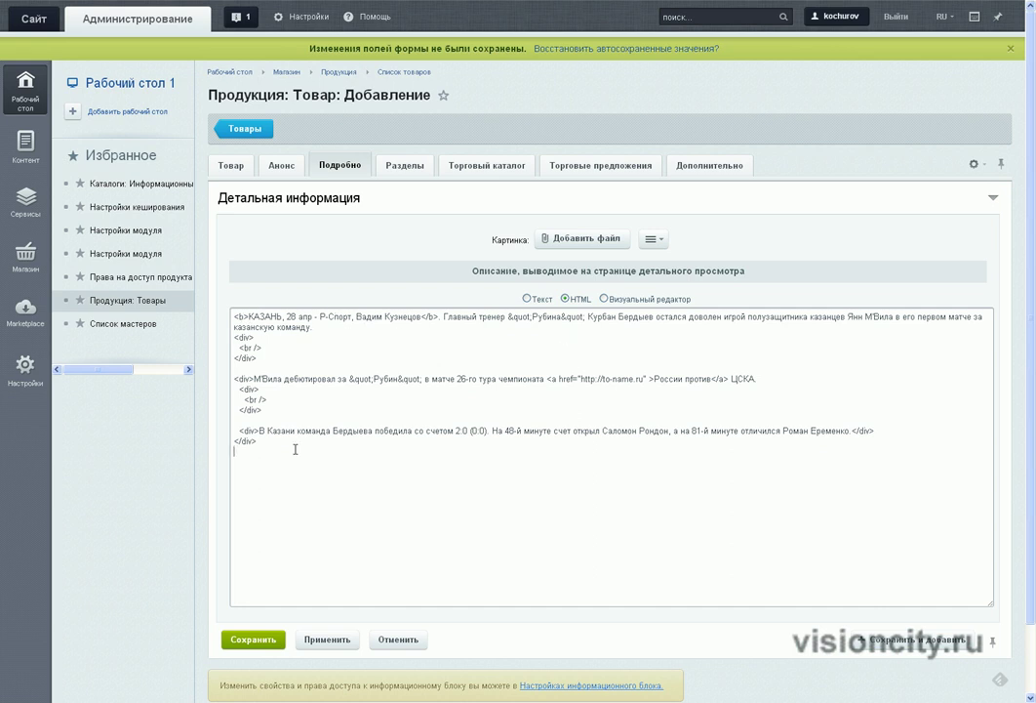
left_click(604, 300)
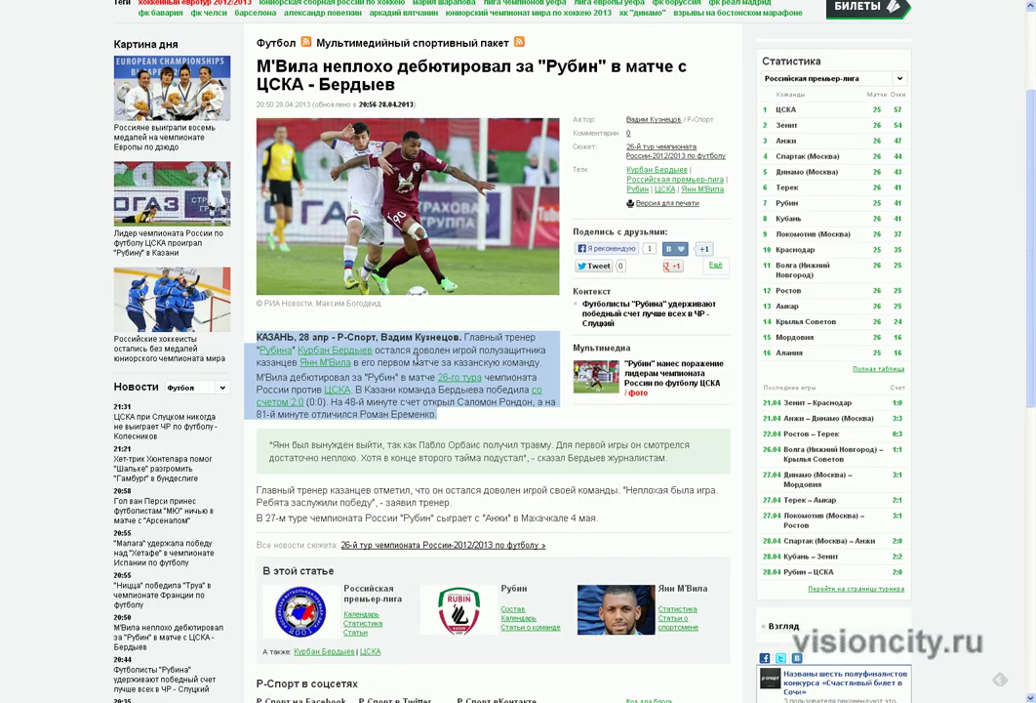
- Copy the selected article excerpt again and paste it with its formatting below the last paragraph of the product description
right_click(418, 357)
left_click(507, 391)
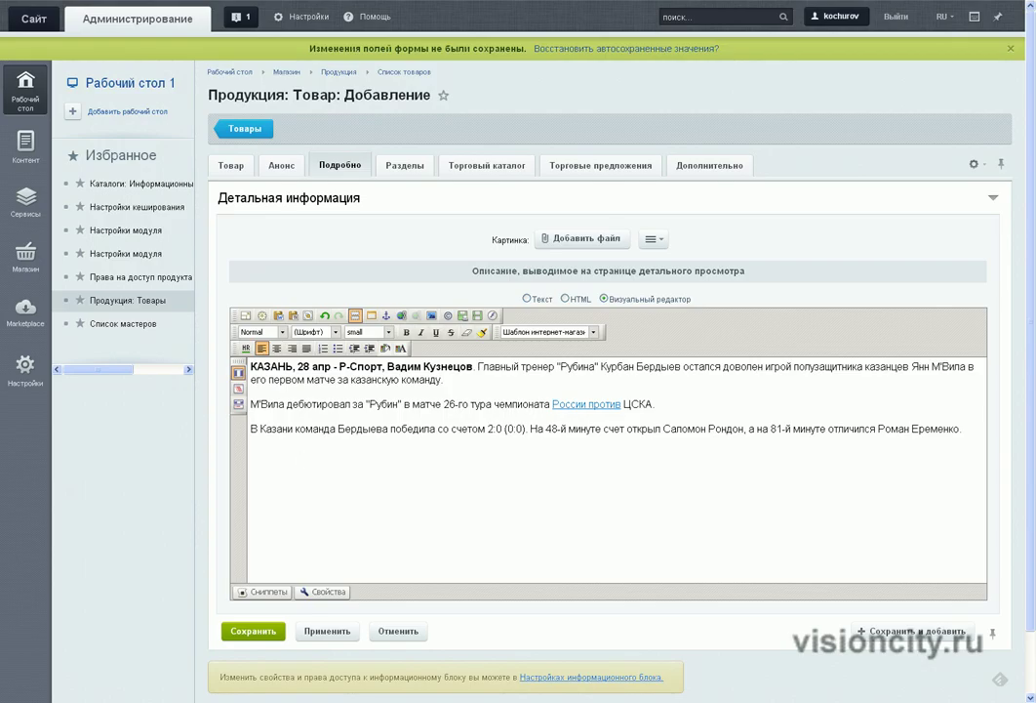
left_click(971, 427)
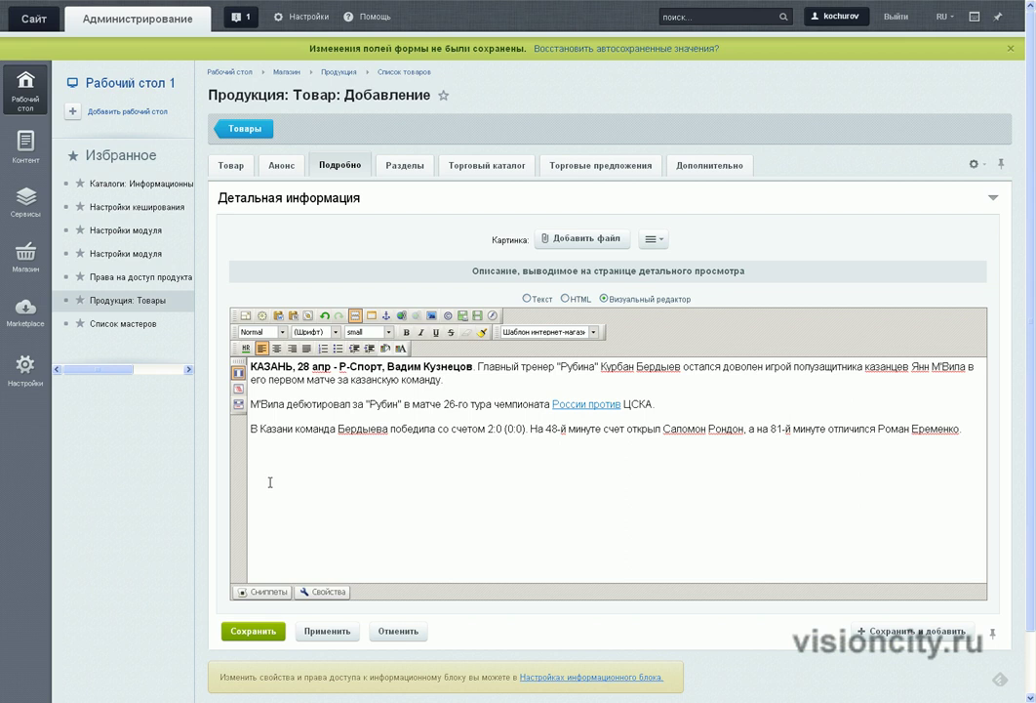
type("КАЗАНЬ, 28 апр - Р-Спорт, Вадим Кузнецов. Главный тренер \"Рубина\" Курбан Бердыев остался доволен игрой полузащитника казанцев Янн М'Вила в его первом матче за казанскую команду. М'Вила дебютировал за \"Рубин\" в матче 26-го тура чемпионата России против ЦСКА. В Казани команда Бердыева победила со счетом 2:0 (0:0). На 48-й минуте счет открыл Саломон Рондон, а на 81-й минуте отличился Роман Еременко.")
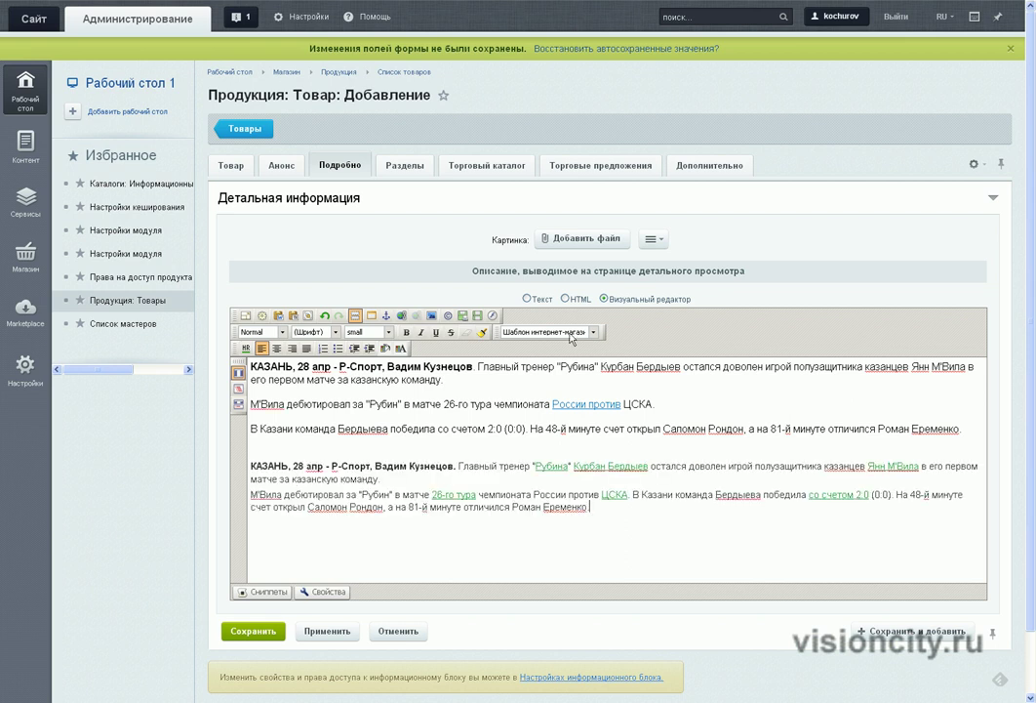
- Compare the HTML code of the manually formatted text with that of the excerpt pasted with formatting
left_click(566, 300)
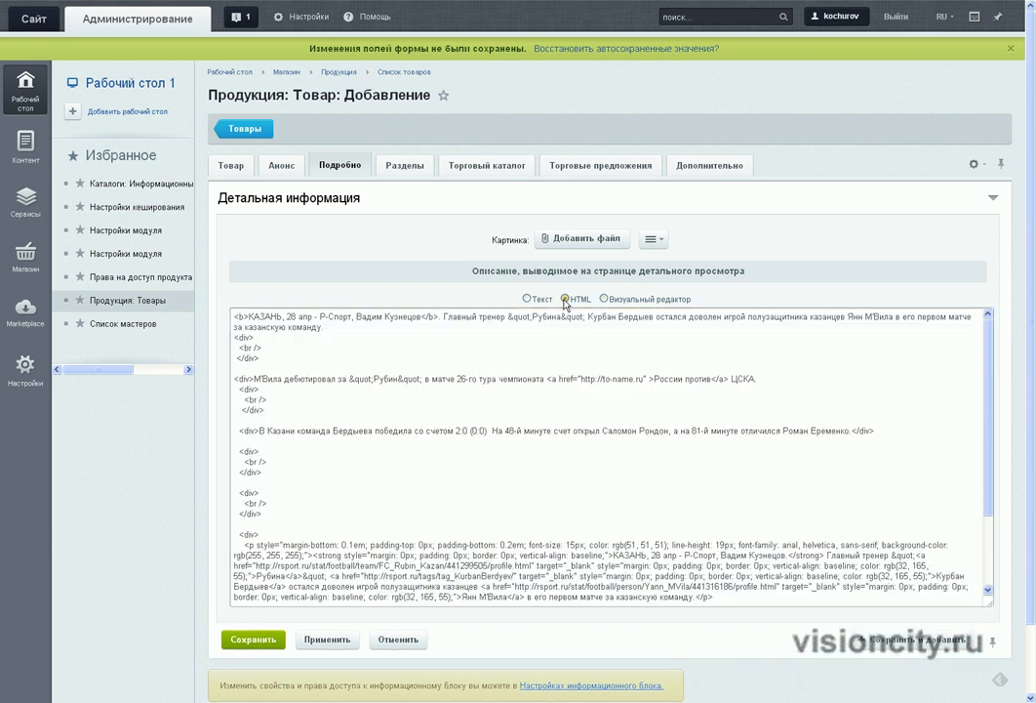
scroll(300, 456, "down", 1)
scroll(688, 455, "up", 1)
left_click_drag(668, 389, 216, 311)
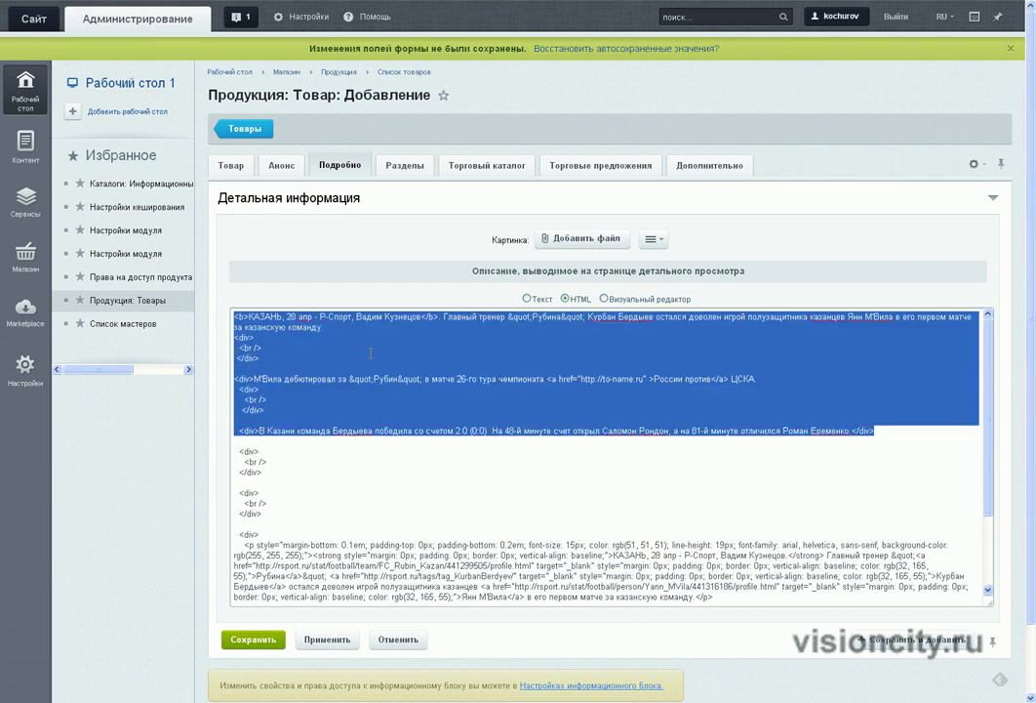
left_click(332, 340)
scroll(343, 363, "down", 2)
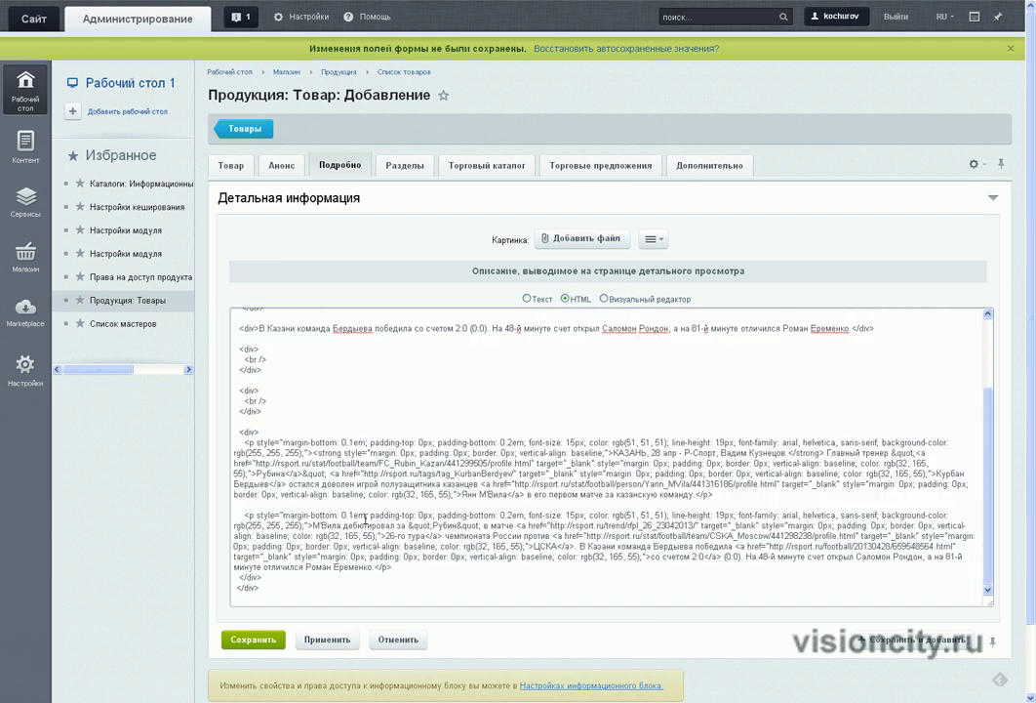
- Delete the HTML code of the second pasted excerpt with its preceding empty blocks, and return to the visual editor
left_click_drag(277, 586, 156, 292)
key("Delete")
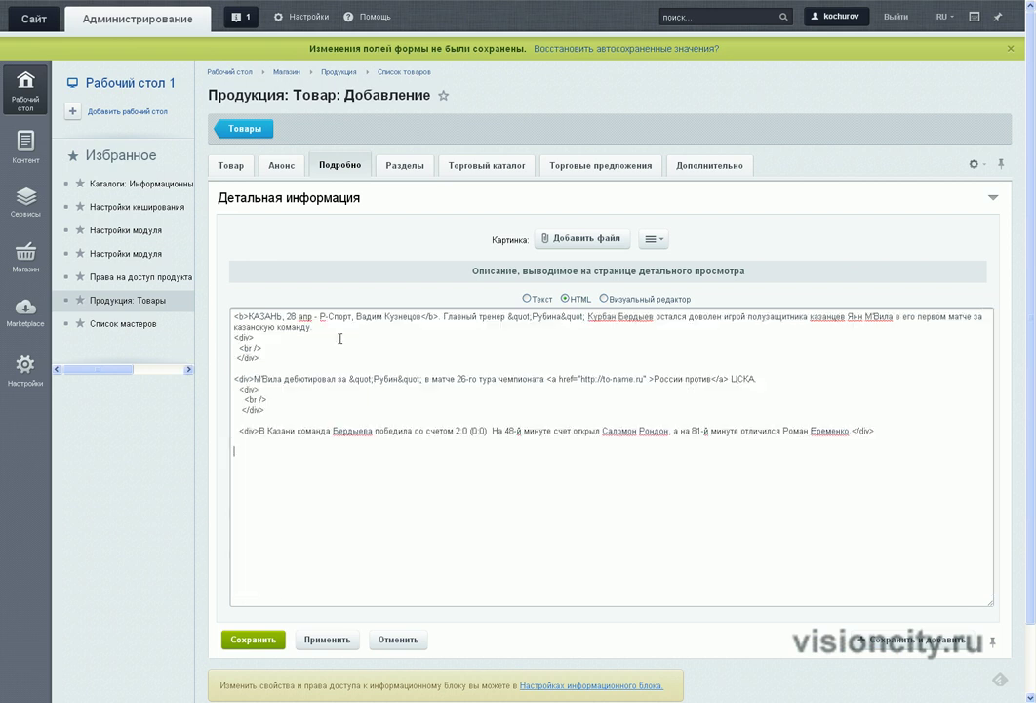
left_click(604, 300)
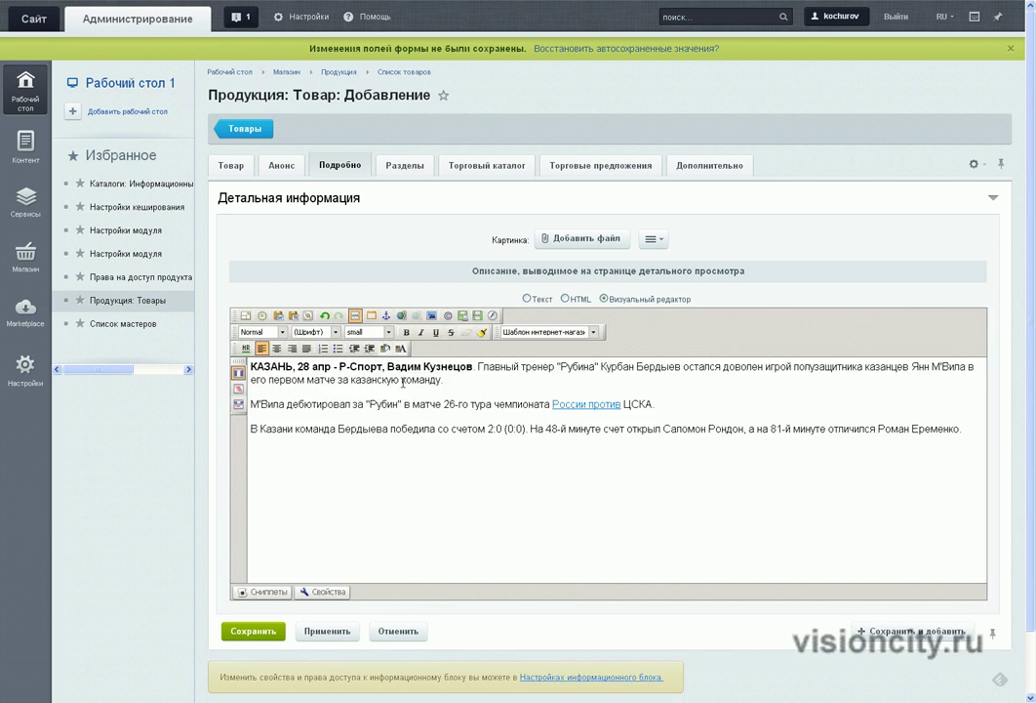